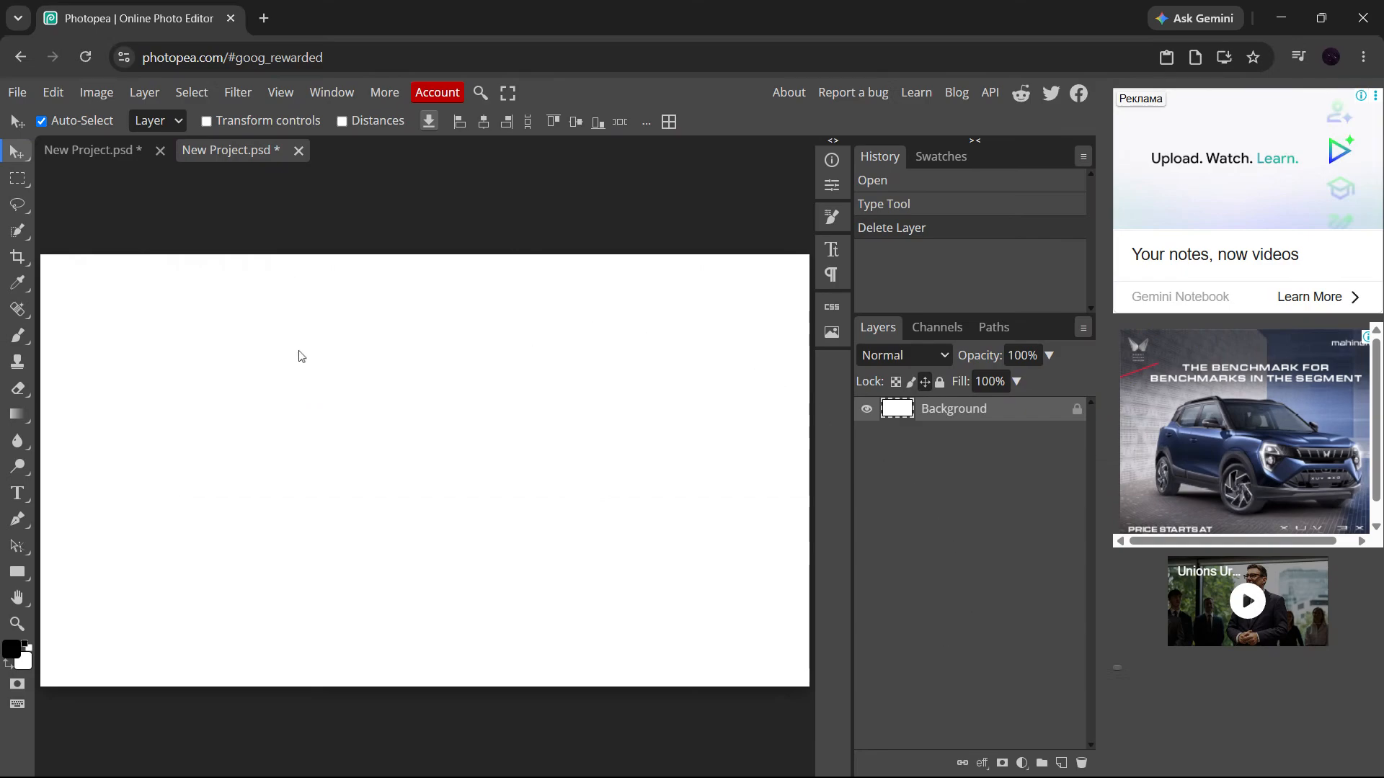
left_click(17, 93)
left_click(42, 123)
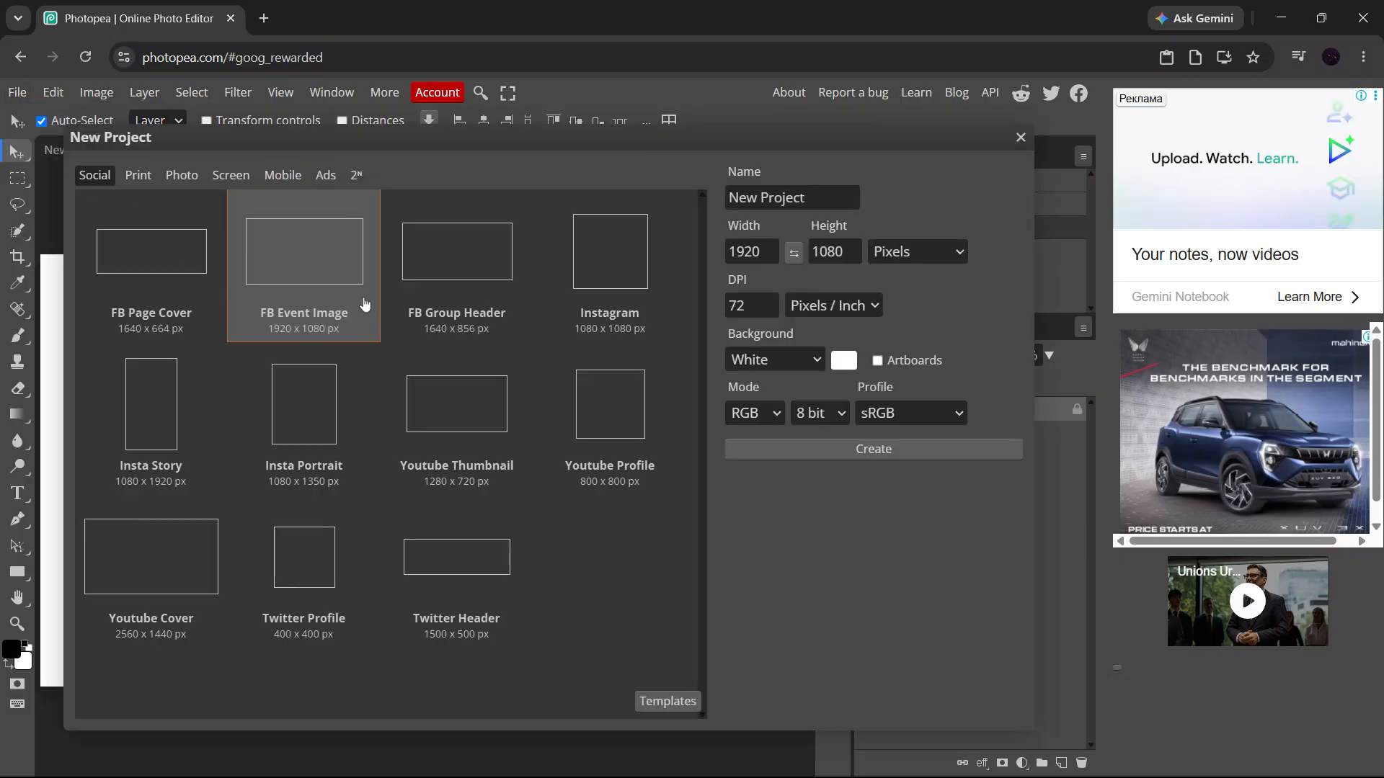
left_click(756, 252)
key("Tab")
left_click(887, 451)
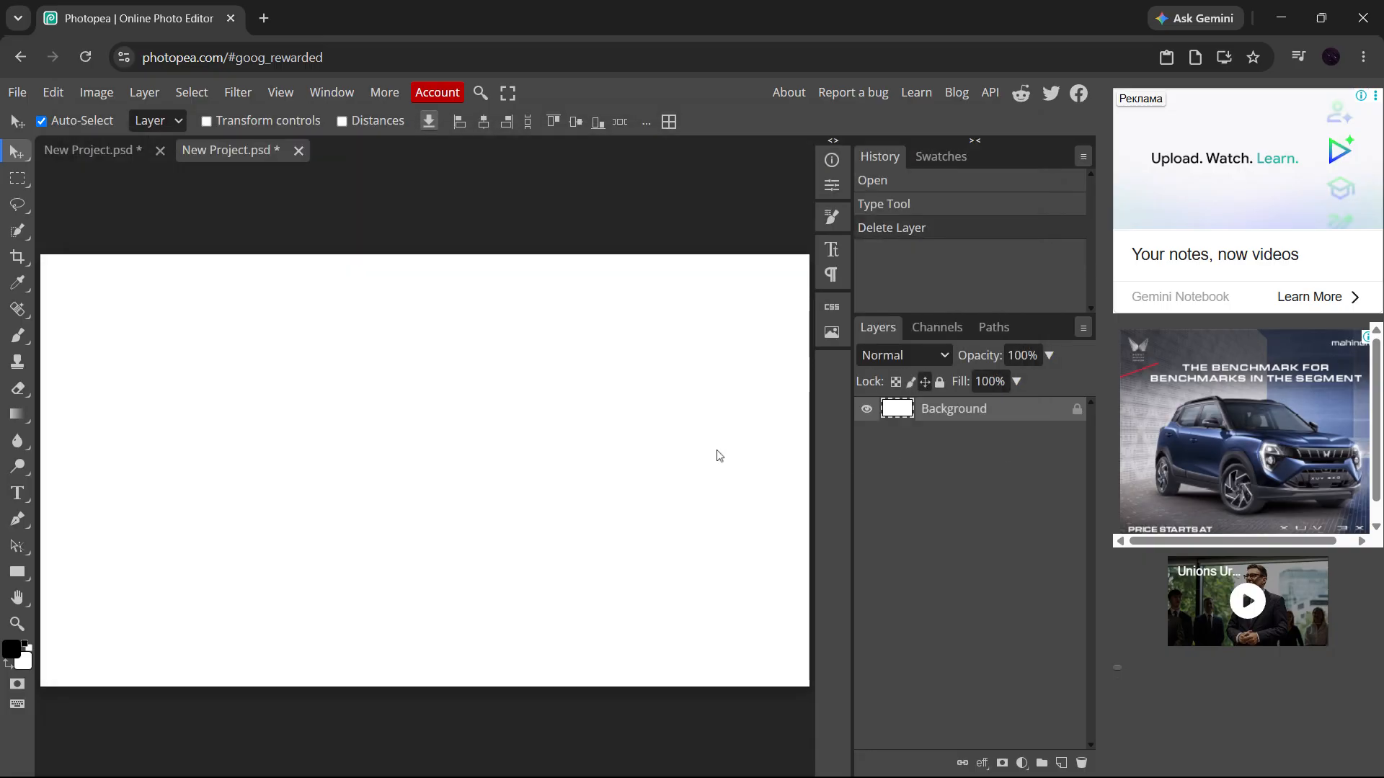
Step: Start a line of text in the left part of the blank canvas and set its font to Dela Gothic One
left_click(22, 504)
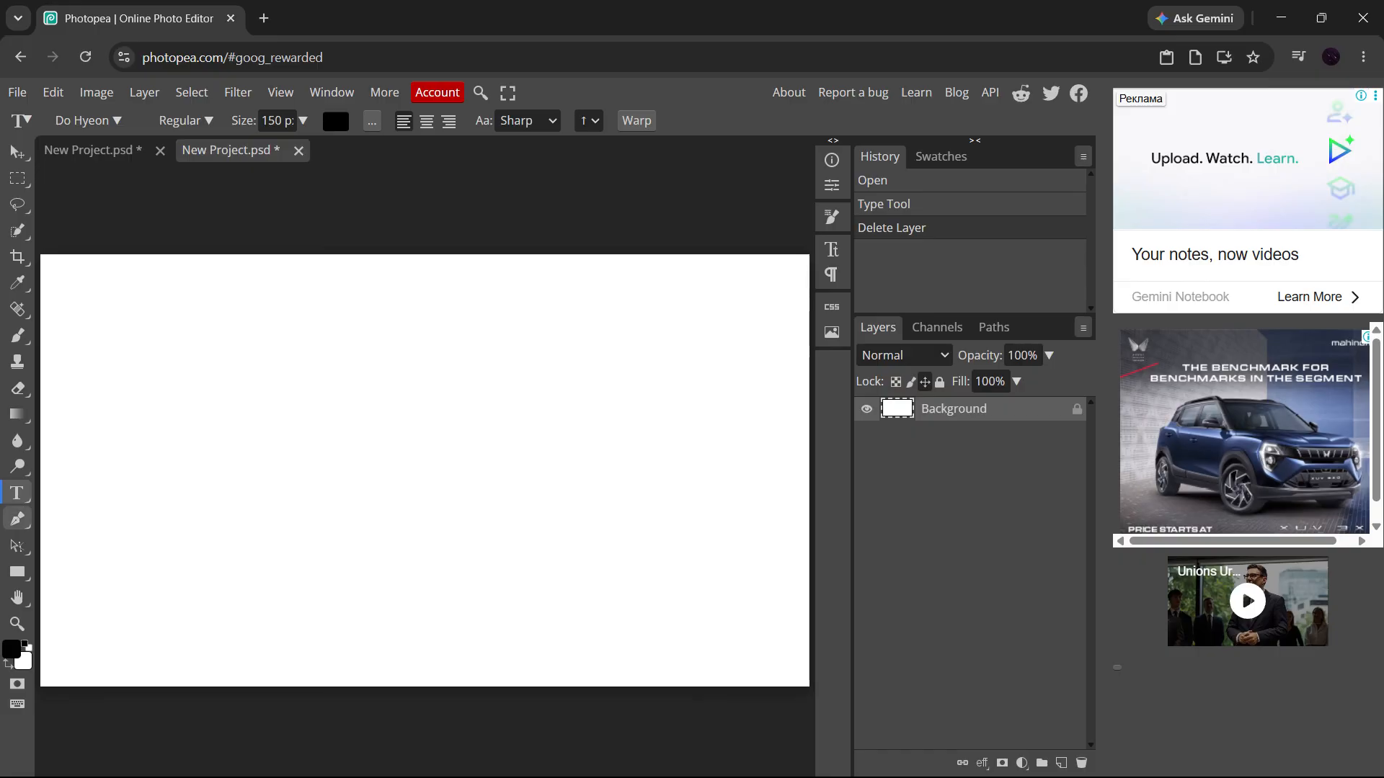
left_click(137, 436)
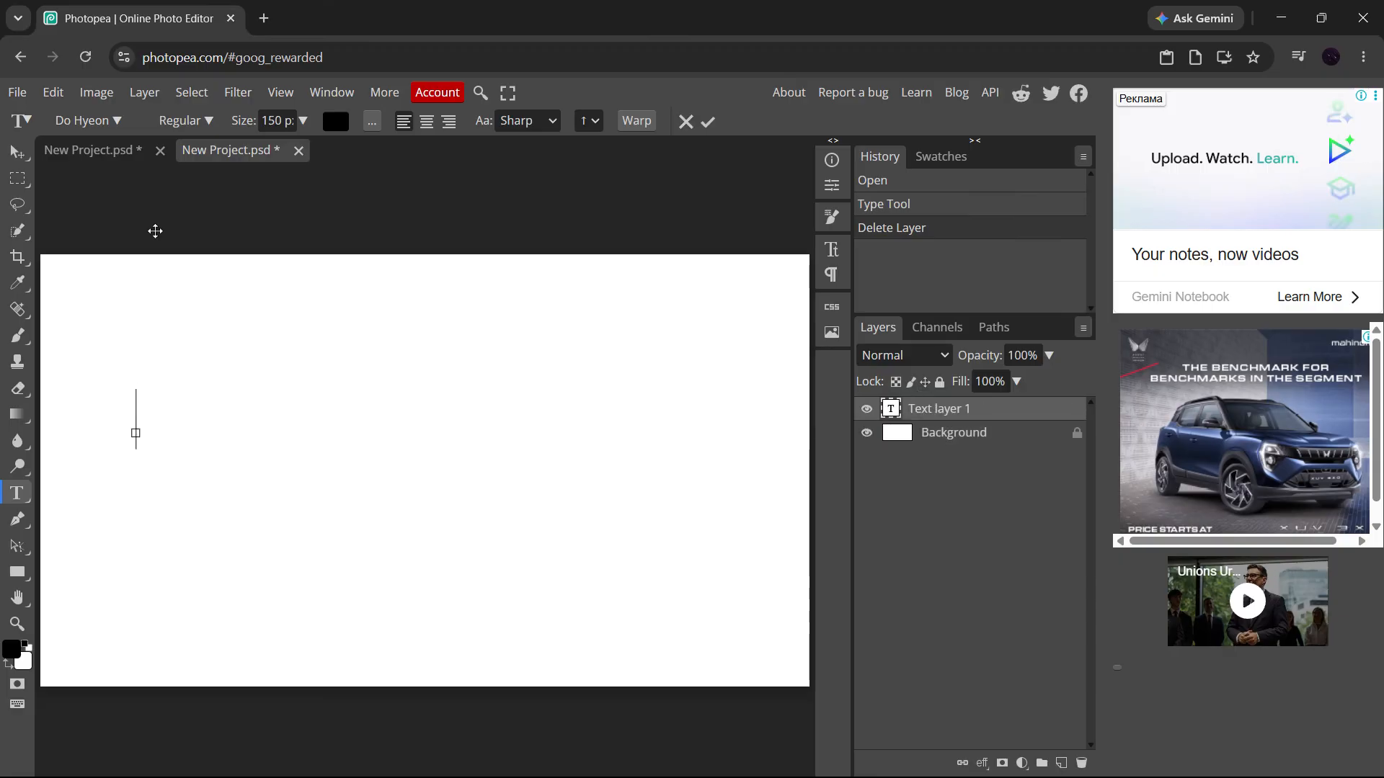
left_click(128, 127)
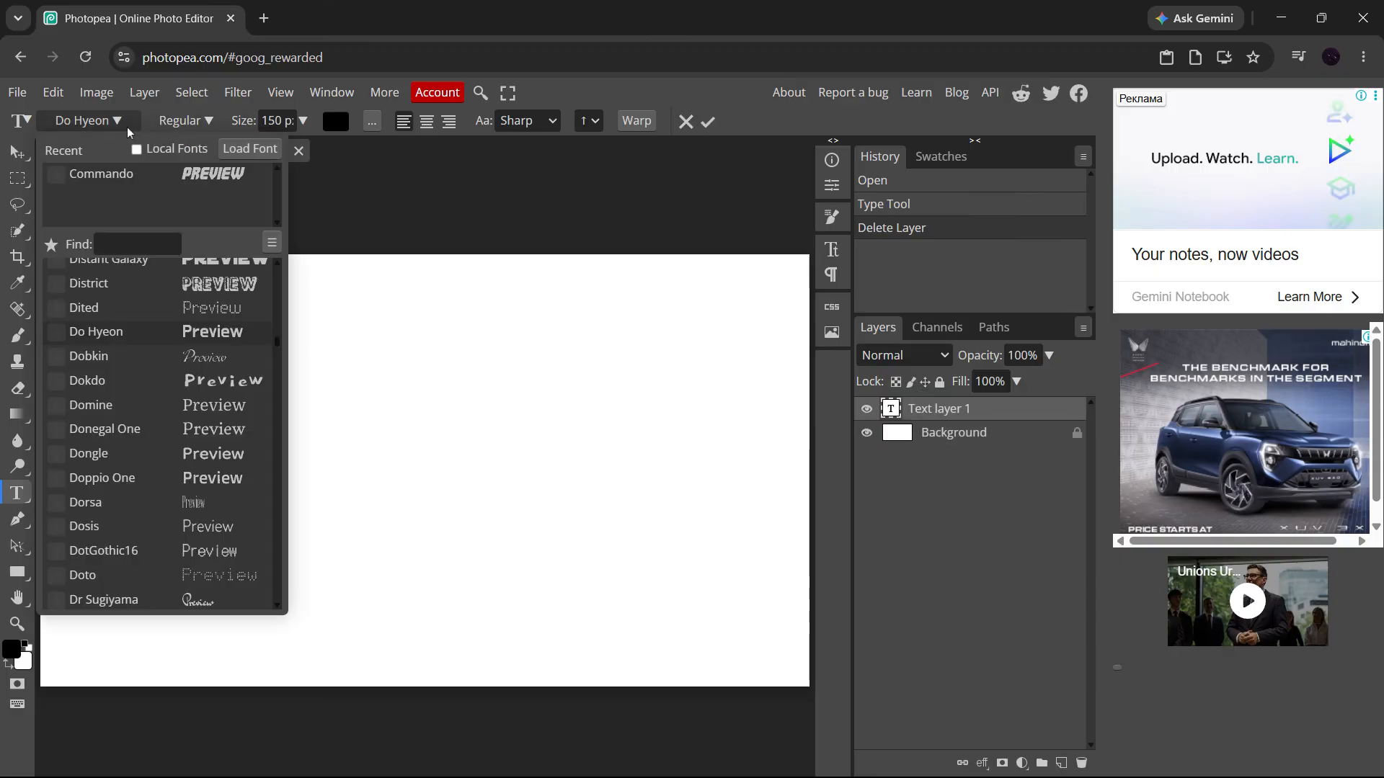
scroll(159, 349, "up", 5)
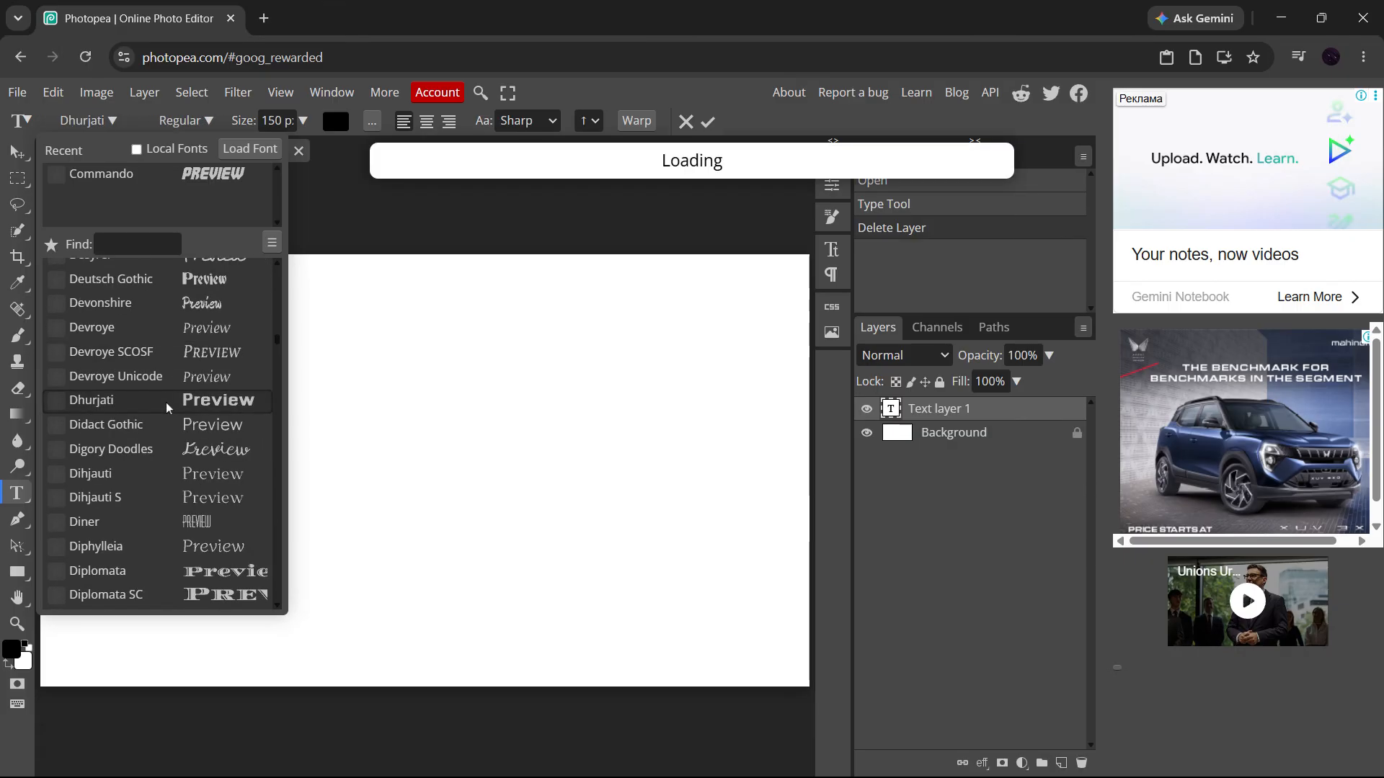
left_click(167, 424)
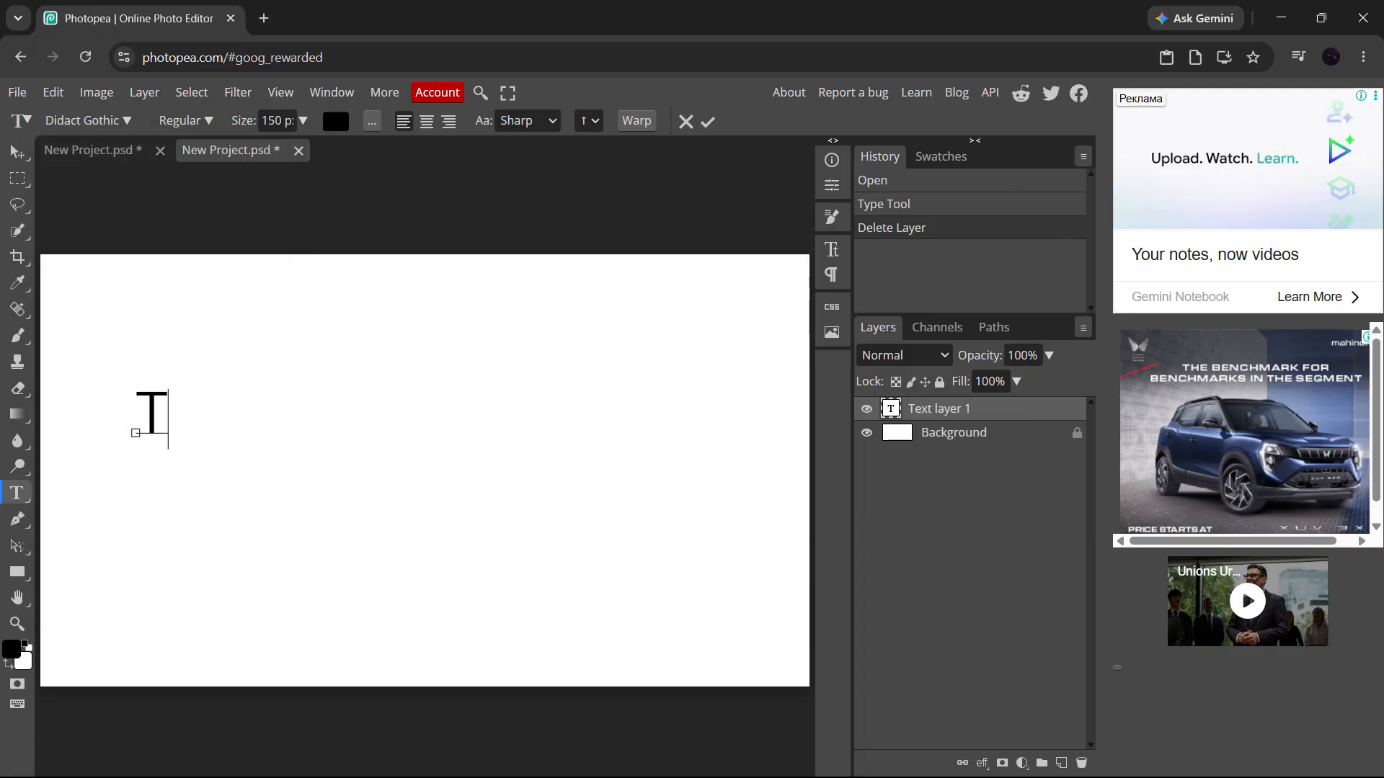
left_click(115, 121)
scroll(176, 343, "up", 5)
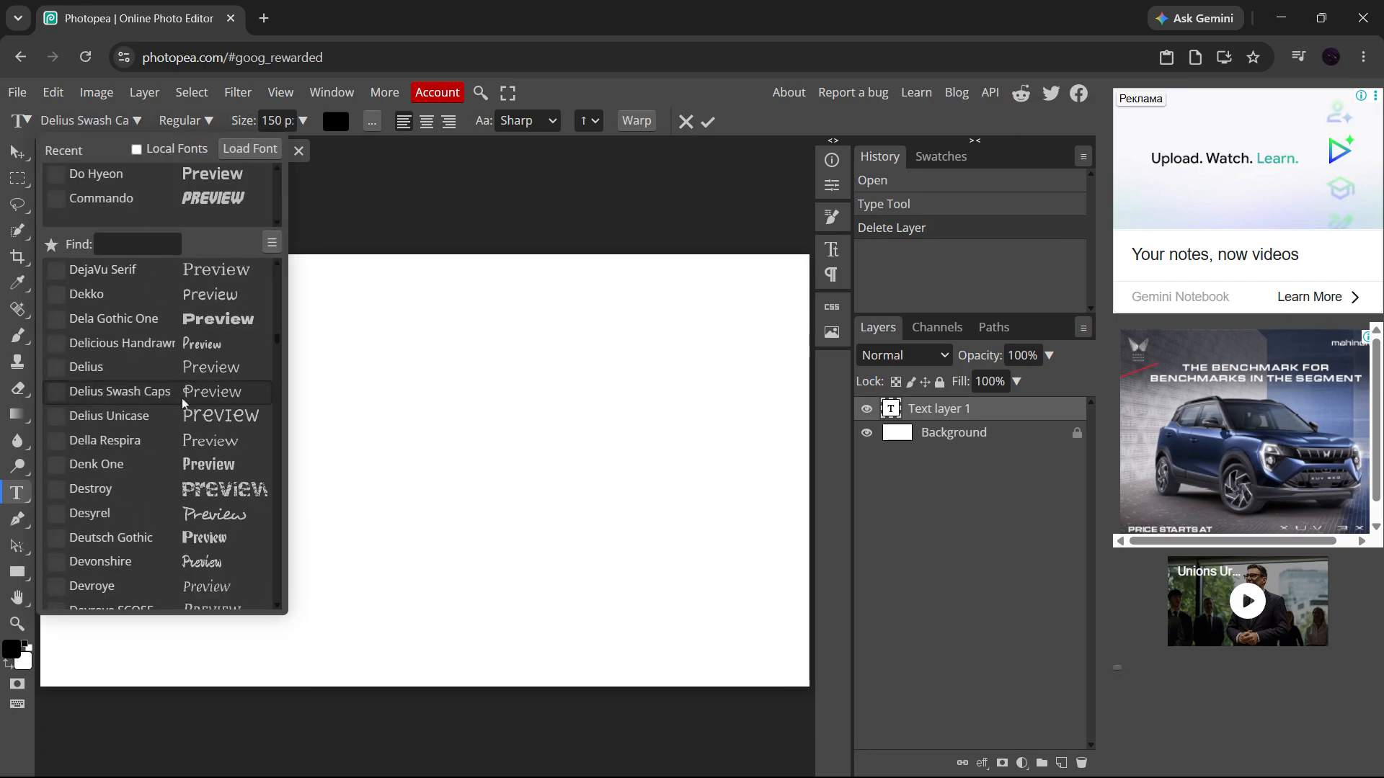
left_click(201, 323)
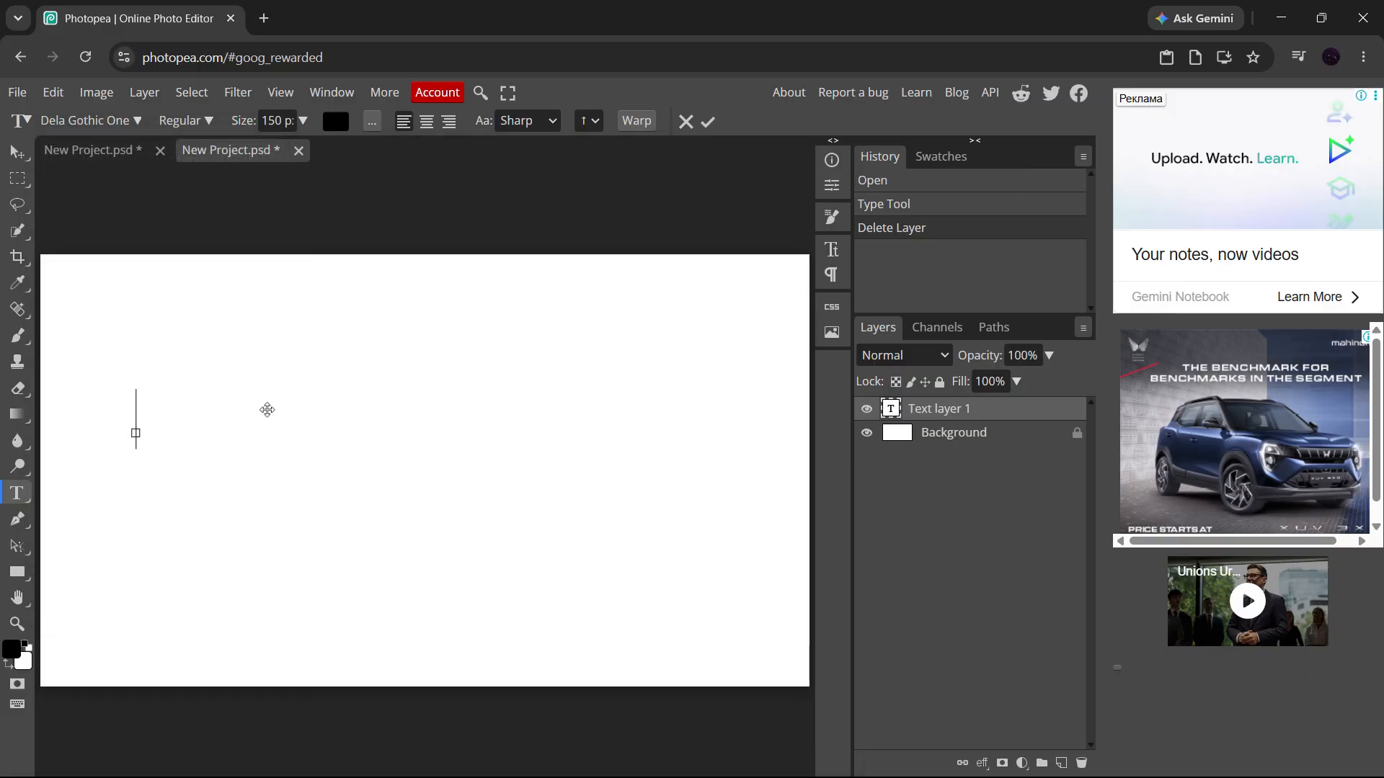
Step: Enter "THIS IS 3D TEXT" and move the line to the middle of the canvas
type("THIS IS #")
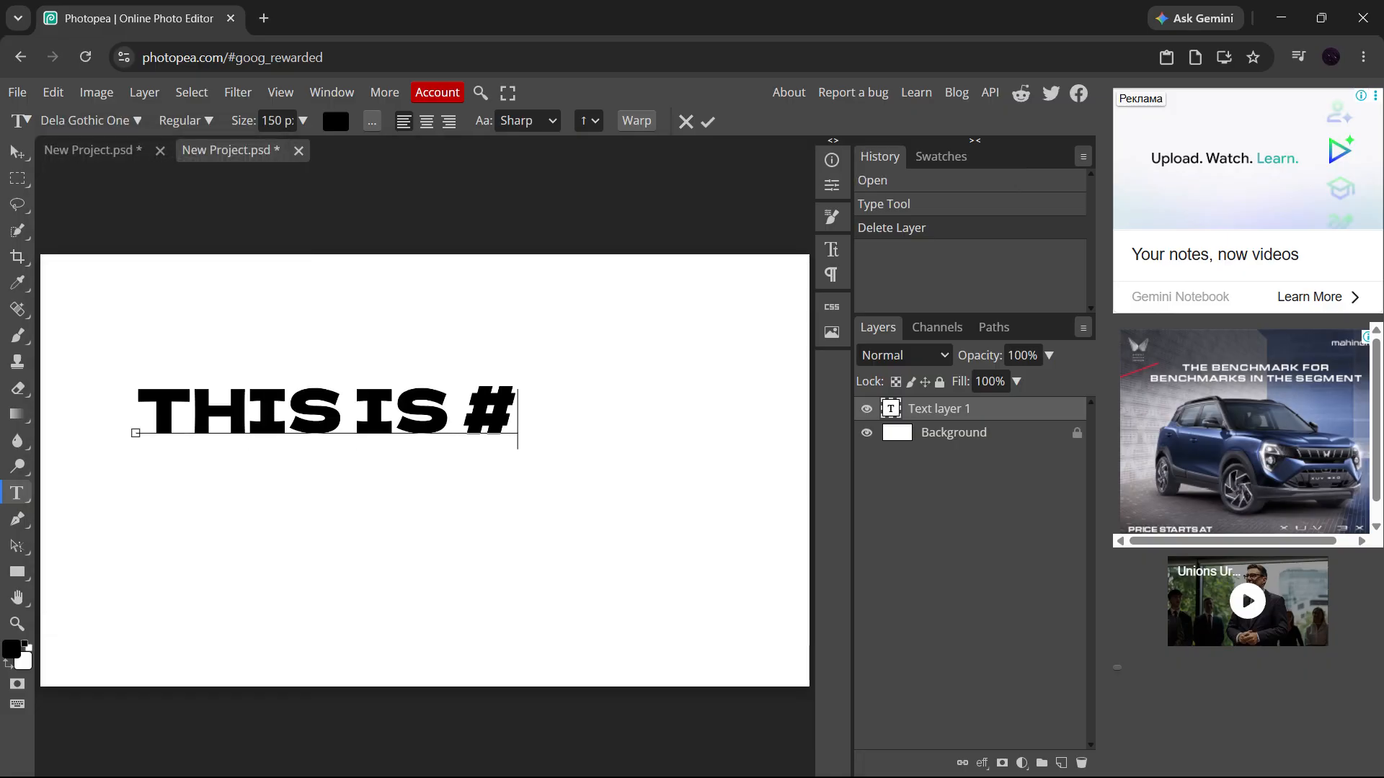
key("BackSpace")
type("3D")
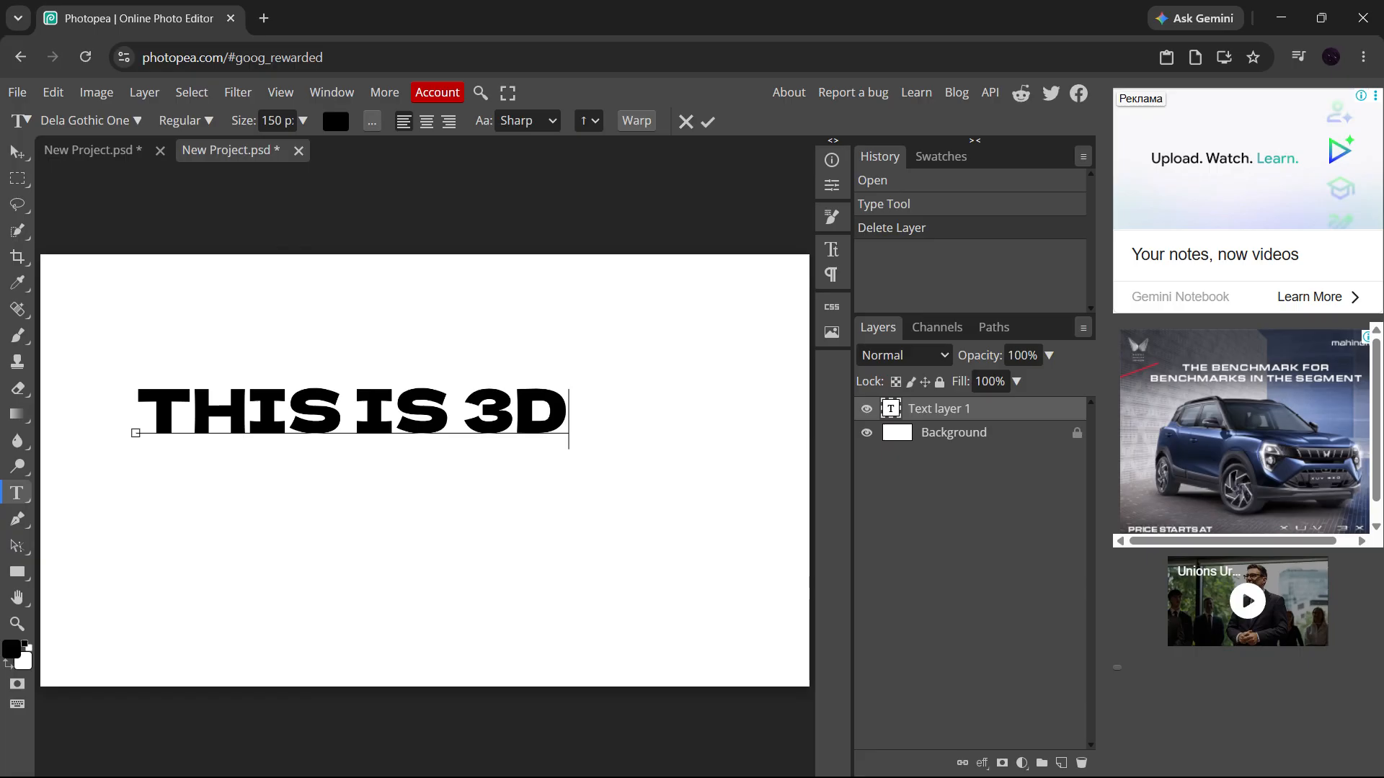
type(" TEXT")
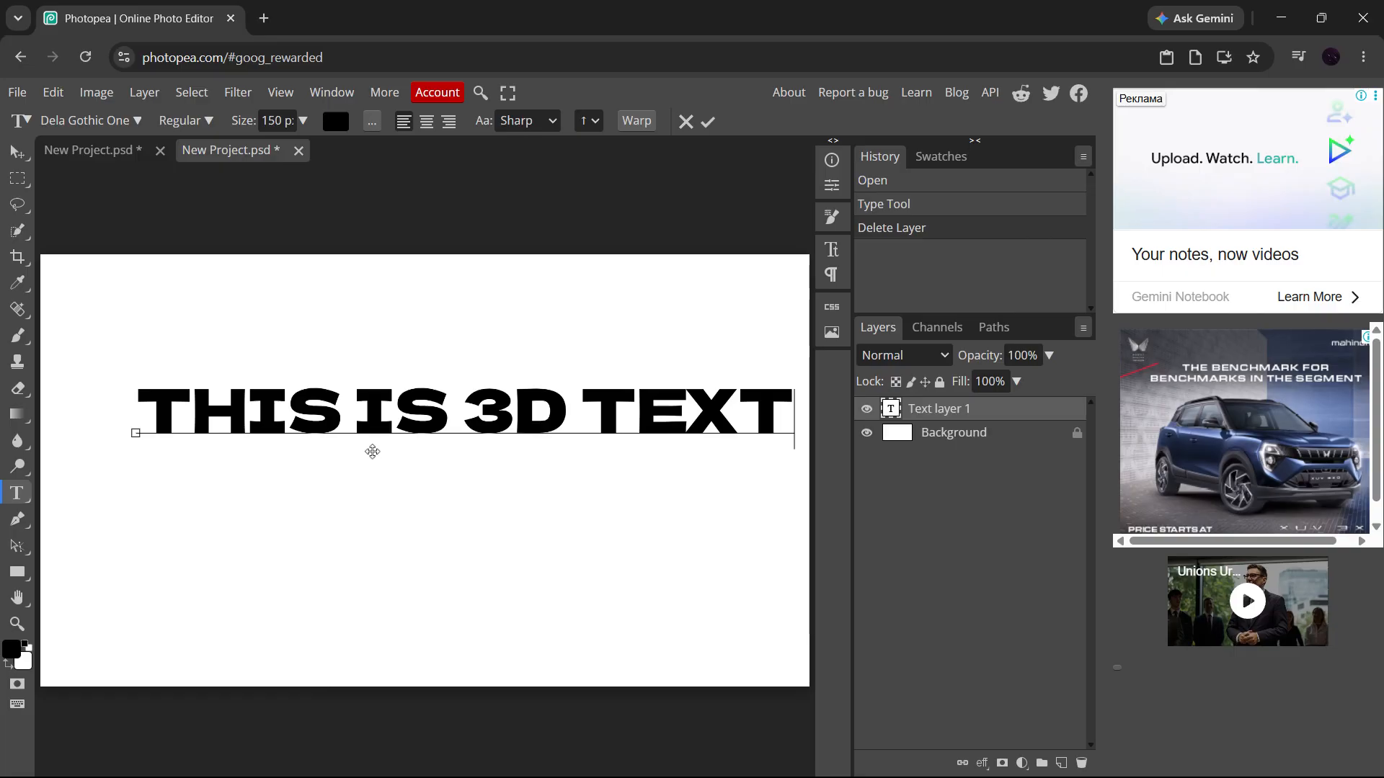
left_click_drag(379, 452, 339, 473)
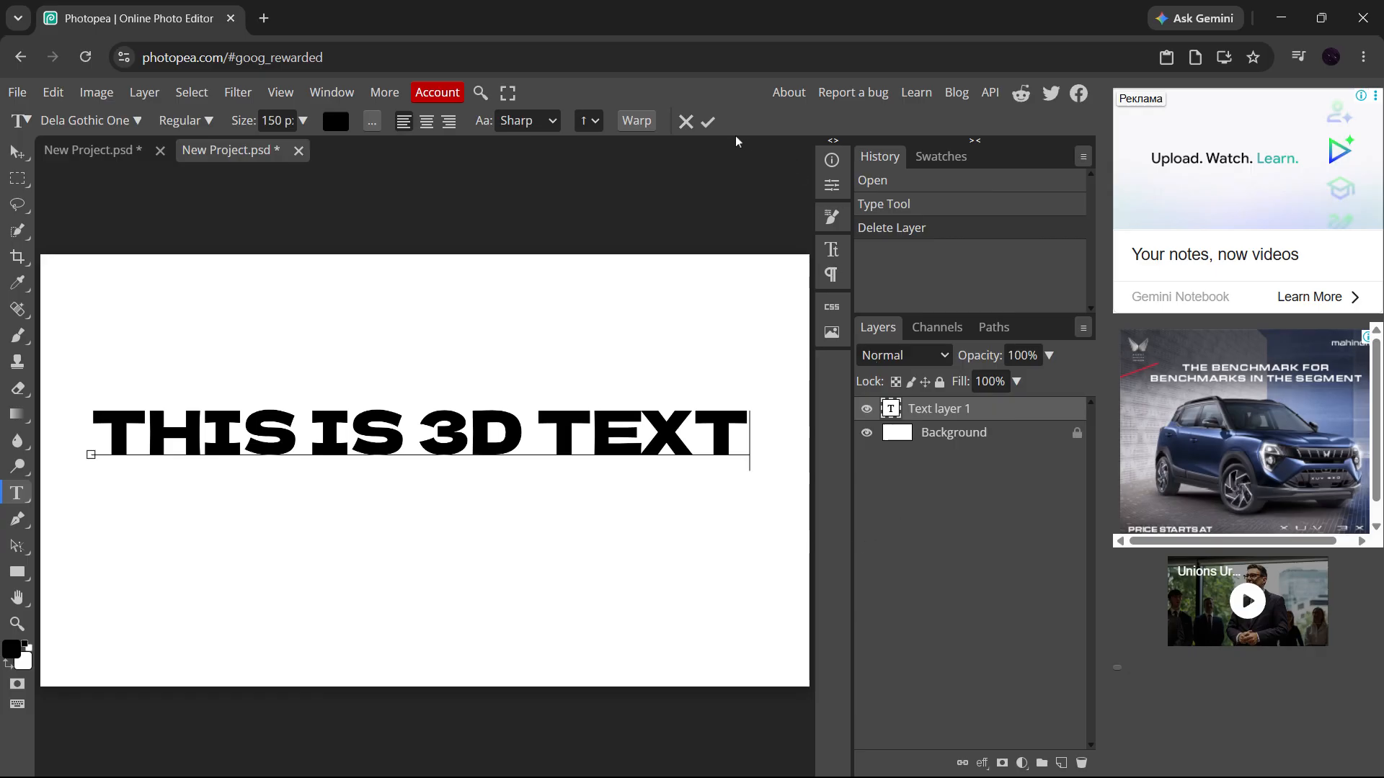
left_click(708, 121)
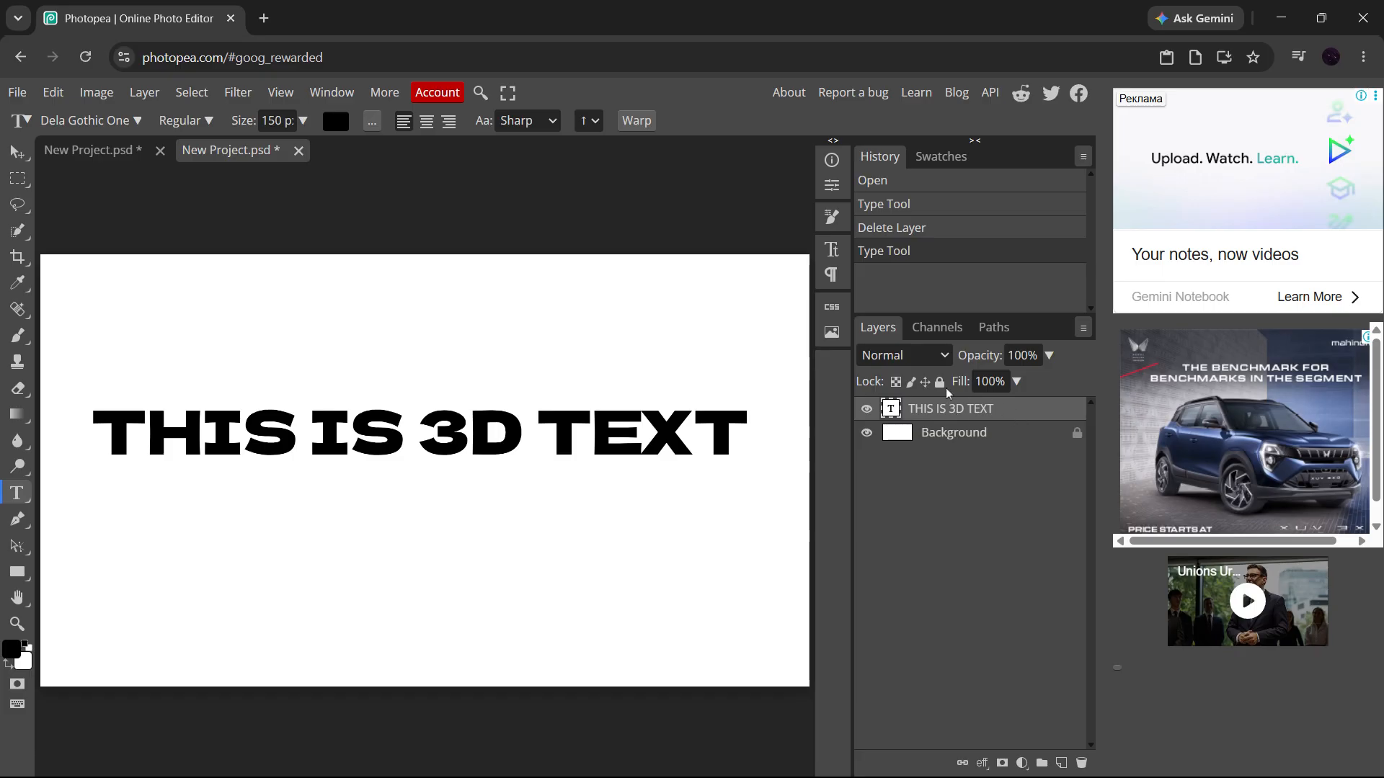
Step: Convert the text layer to a smart object and enable the 3D effect in its layer style
right_click(1018, 416)
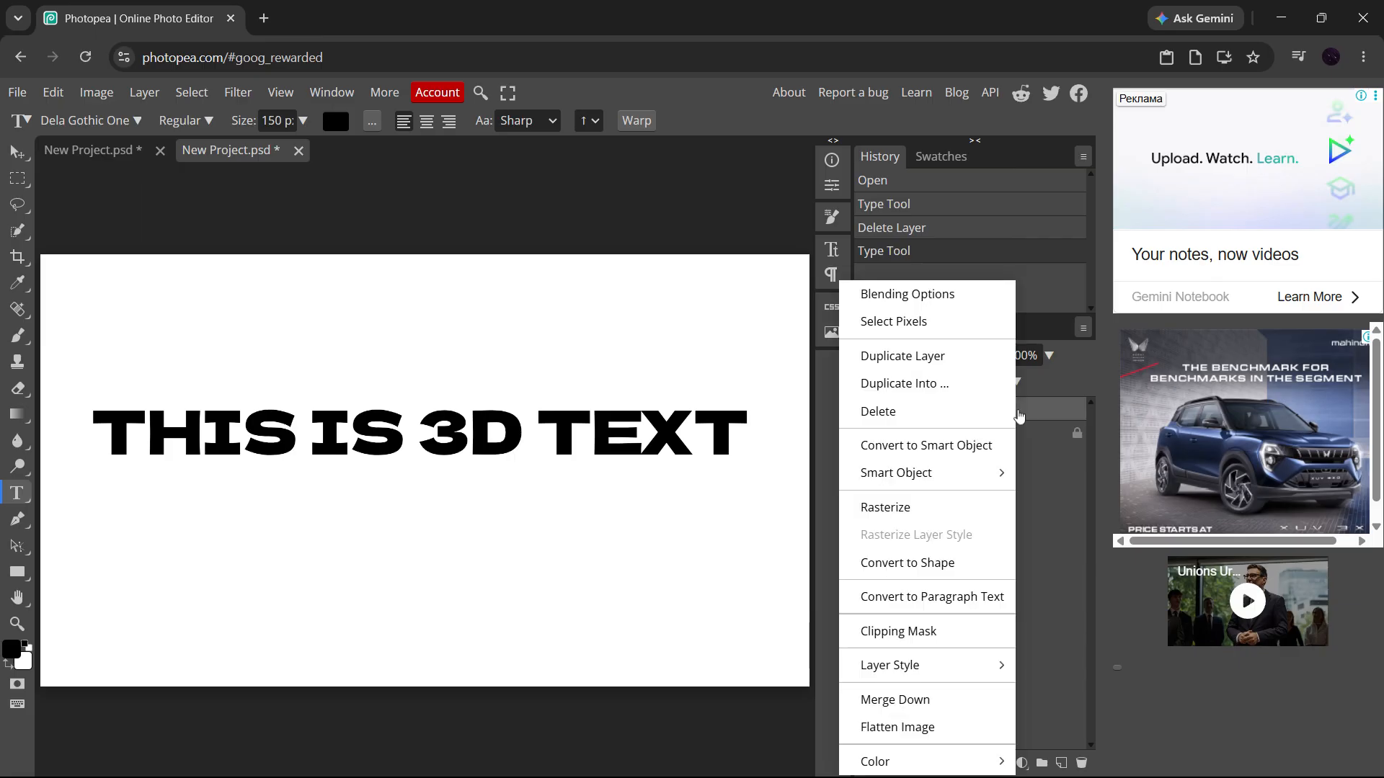
left_click(917, 455)
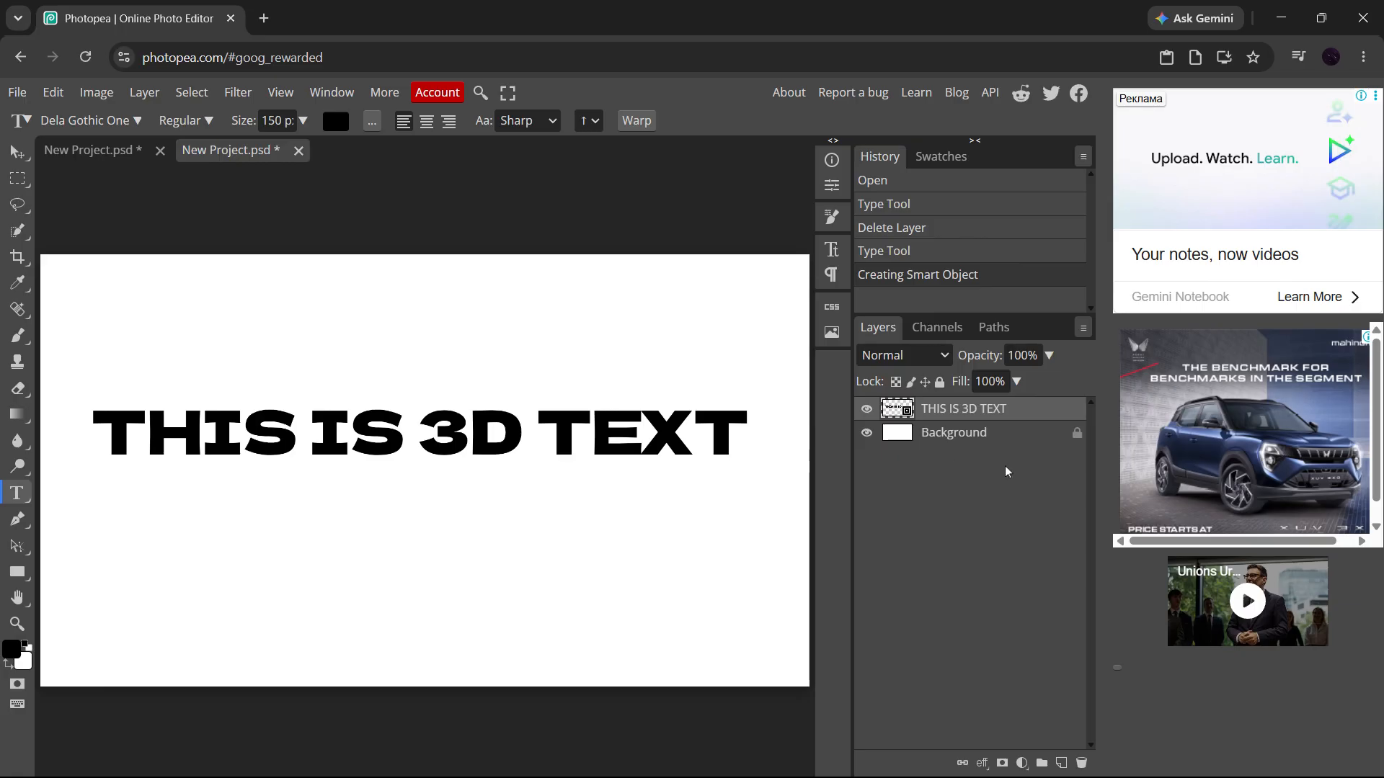
double_click(1043, 417)
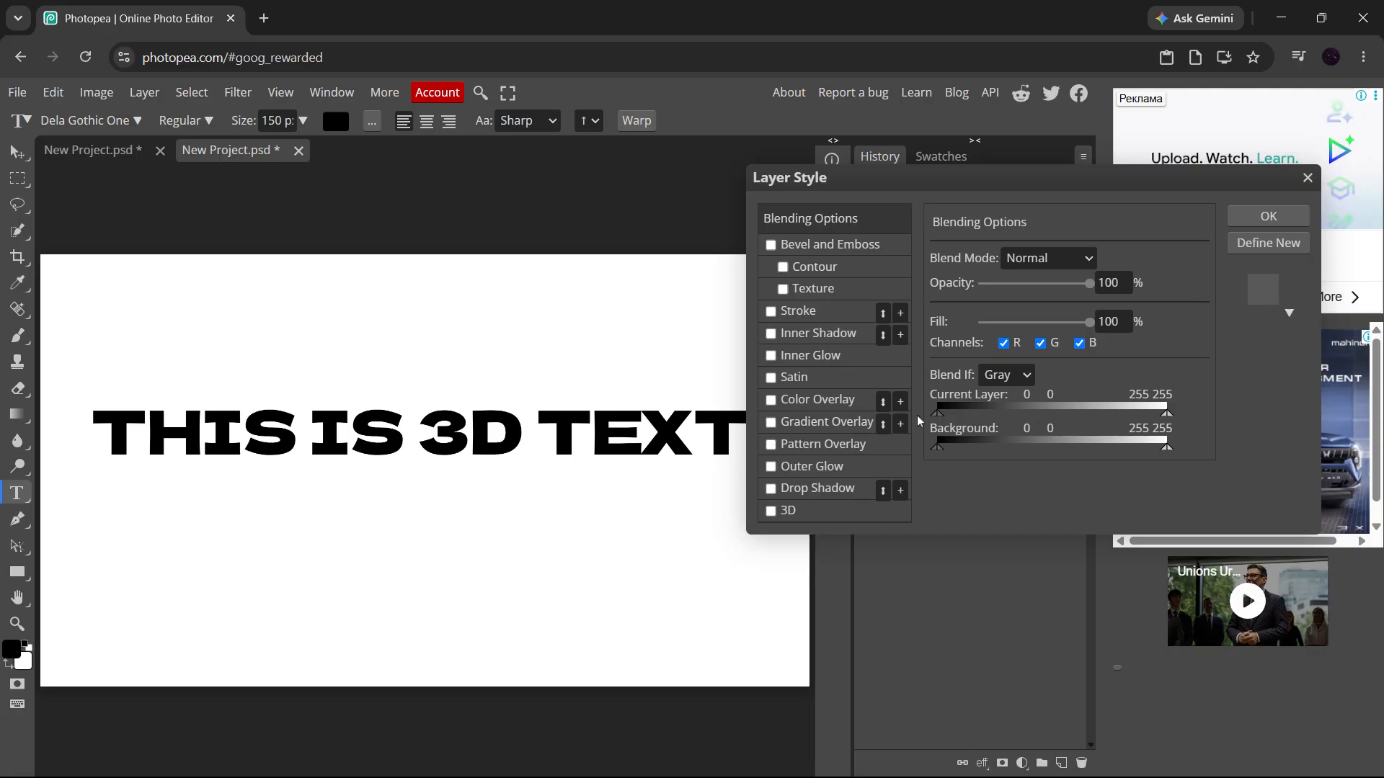
left_click(771, 511)
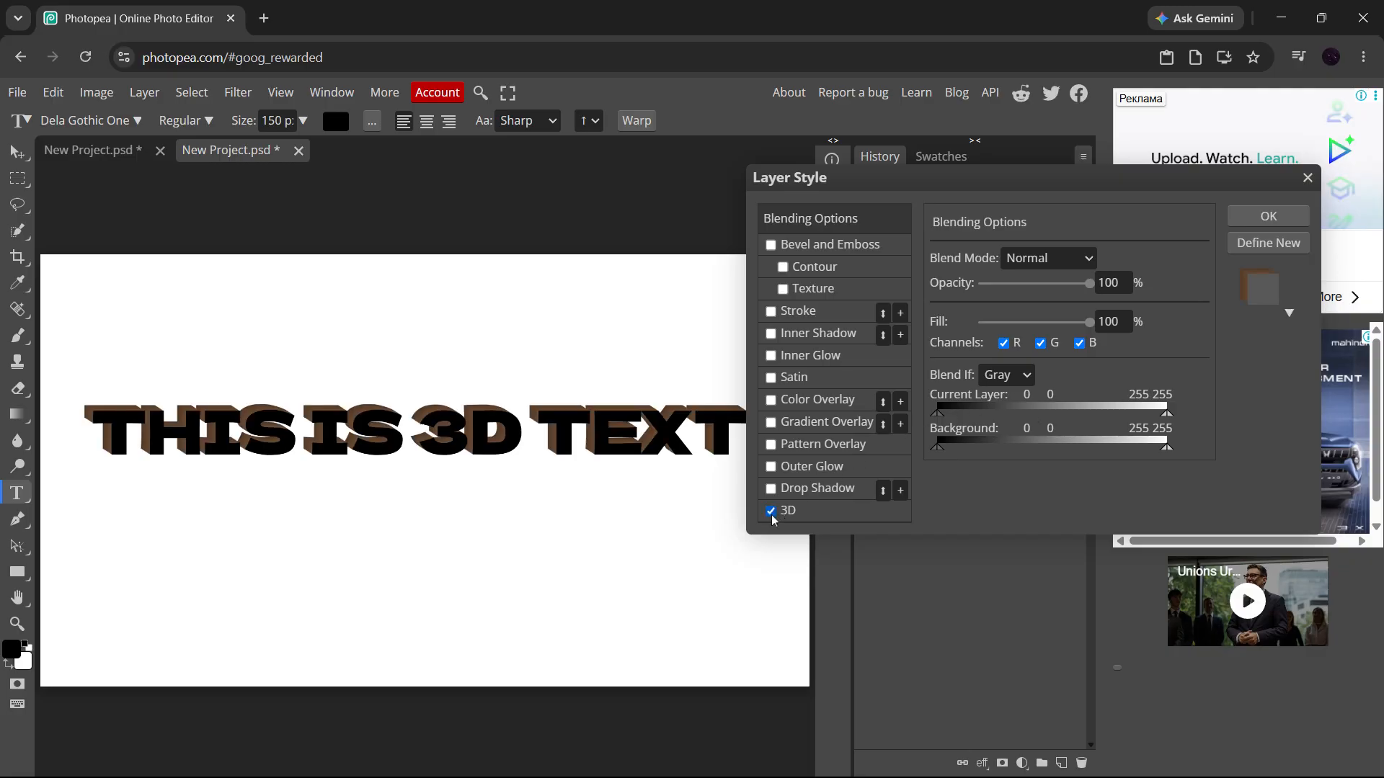
left_click(802, 508)
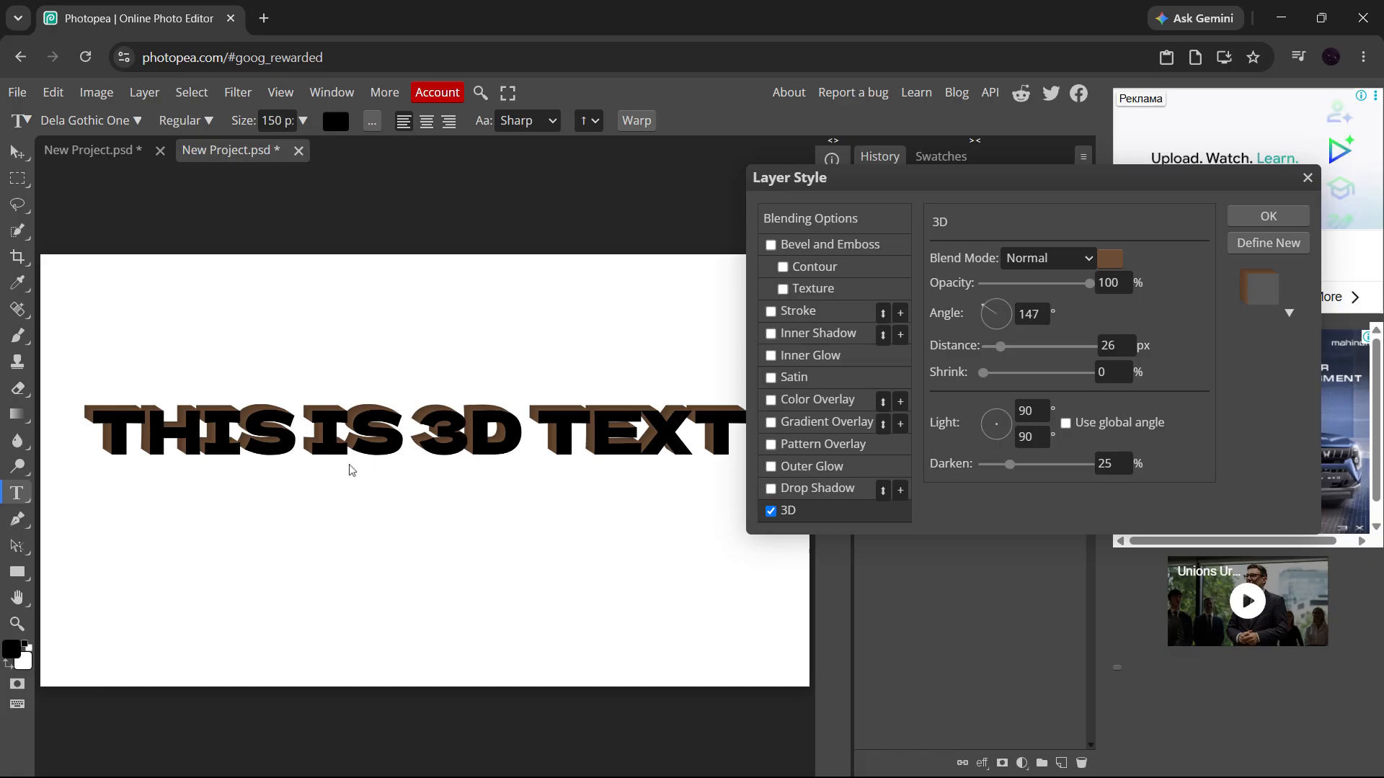
Step: Set the 3D effect's angle to 145° and its distance to 25 px
left_click_drag(878, 191, 939, 175)
left_click(1004, 297)
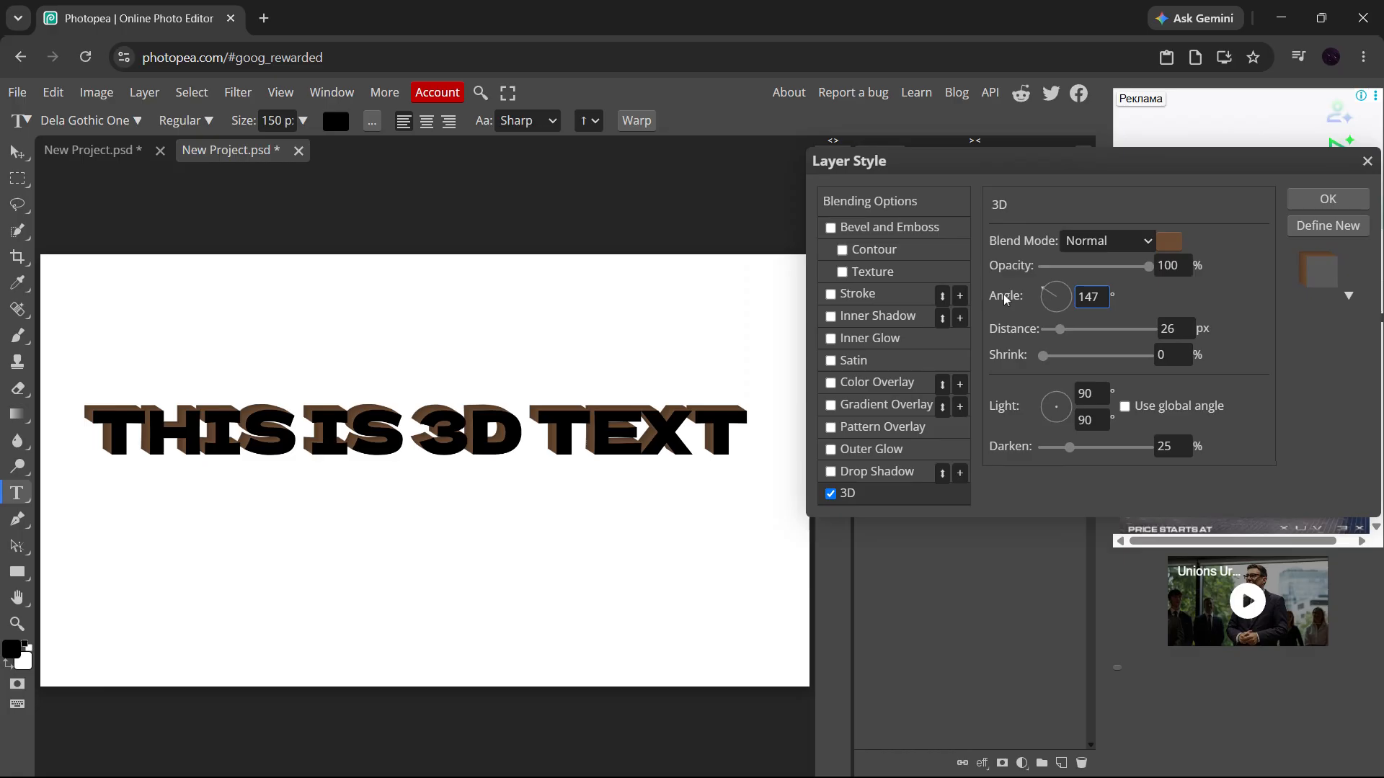
left_click(1043, 235)
mouse_move(1050, 294)
left_mouse_down()
mouse_move(1074, 281)
mouse_move(1085, 318)
mouse_move(1051, 348)
mouse_move(1021, 339)
mouse_move(1042, 277)
mouse_move(1032, 312)
mouse_move(1028, 291)
mouse_move(1068, 287)
mouse_move(1070, 325)
mouse_move(1031, 310)
mouse_move(1038, 284)
mouse_move(1048, 303)
mouse_move(1133, 297)
mouse_move(1110, 238)
mouse_move(1134, 250)
mouse_move(1042, 266)
mouse_move(1037, 300)
mouse_move(1030, 278)
left_mouse_up()
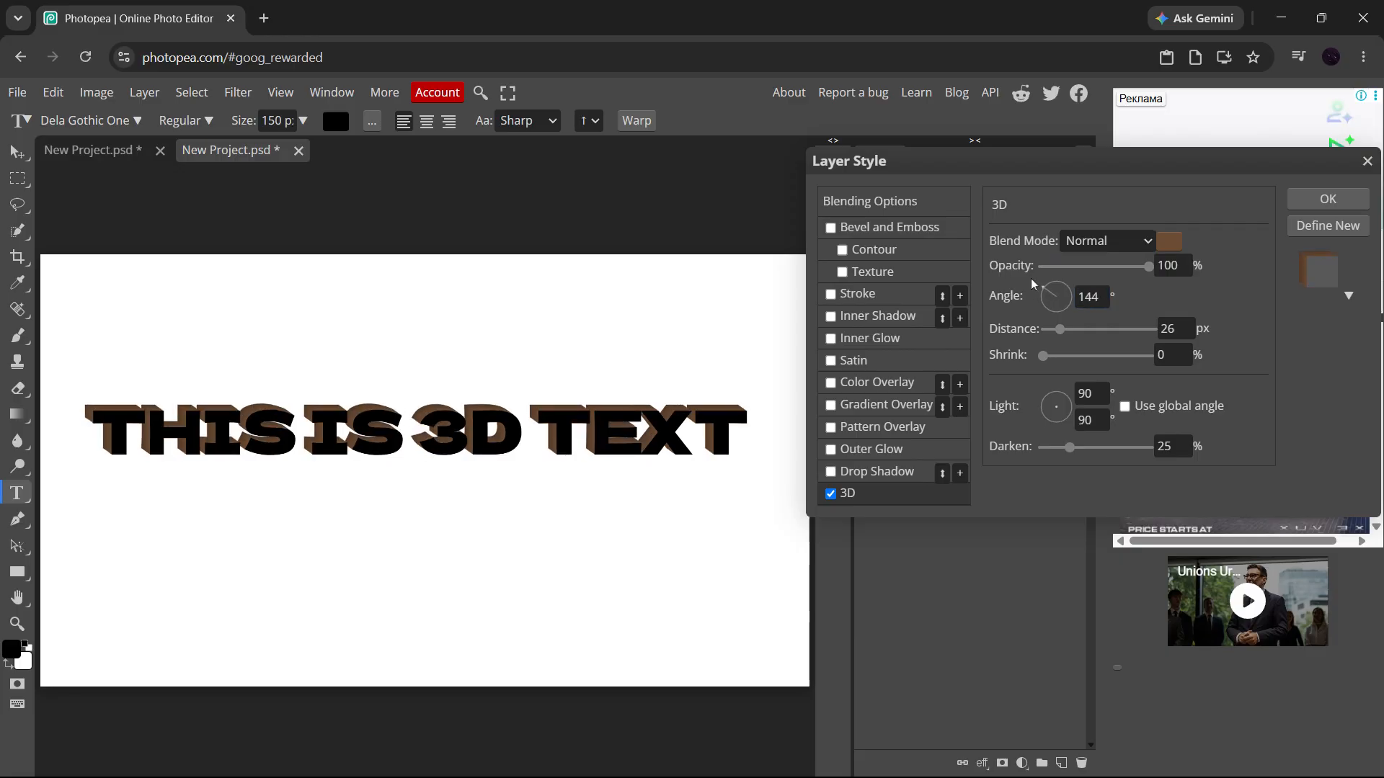
double_click(1093, 296)
left_click(1224, 308)
mouse_move(1059, 328)
left_mouse_down()
mouse_move(1138, 330)
mouse_move(1047, 343)
mouse_move(1223, 352)
mouse_move(1061, 352)
left_mouse_up()
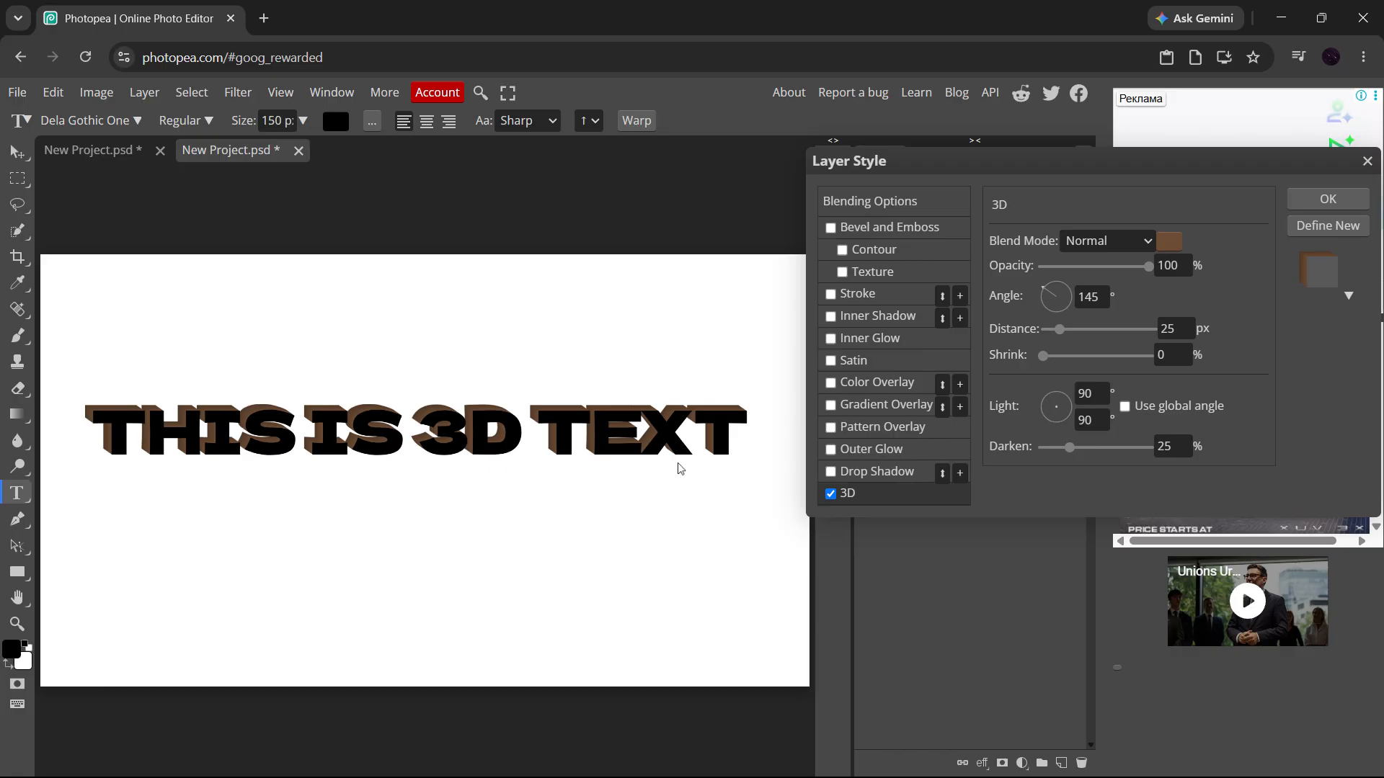
Step: Change the 3D effect's colour to dark grey #444343 and apply the layer style
left_click(1169, 241)
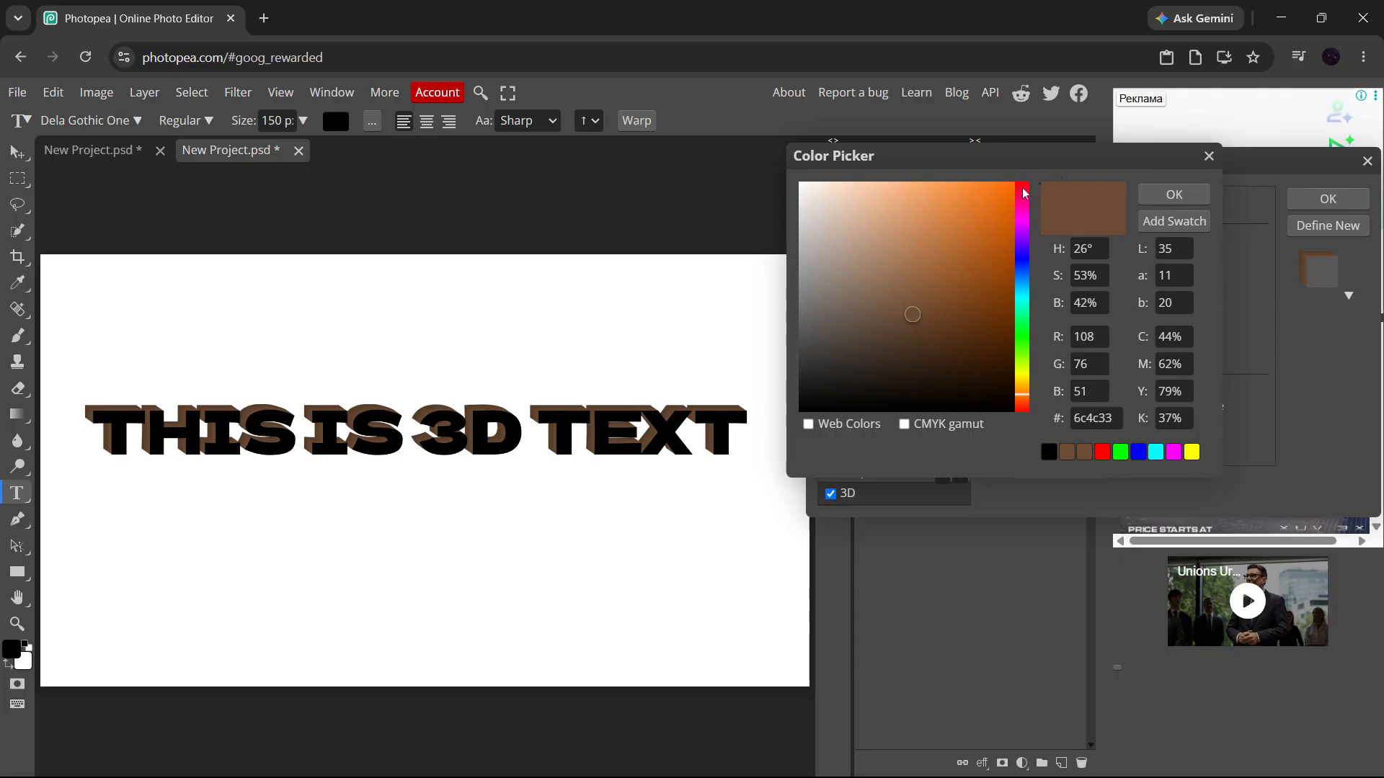
left_click_drag(935, 273, 1074, 355)
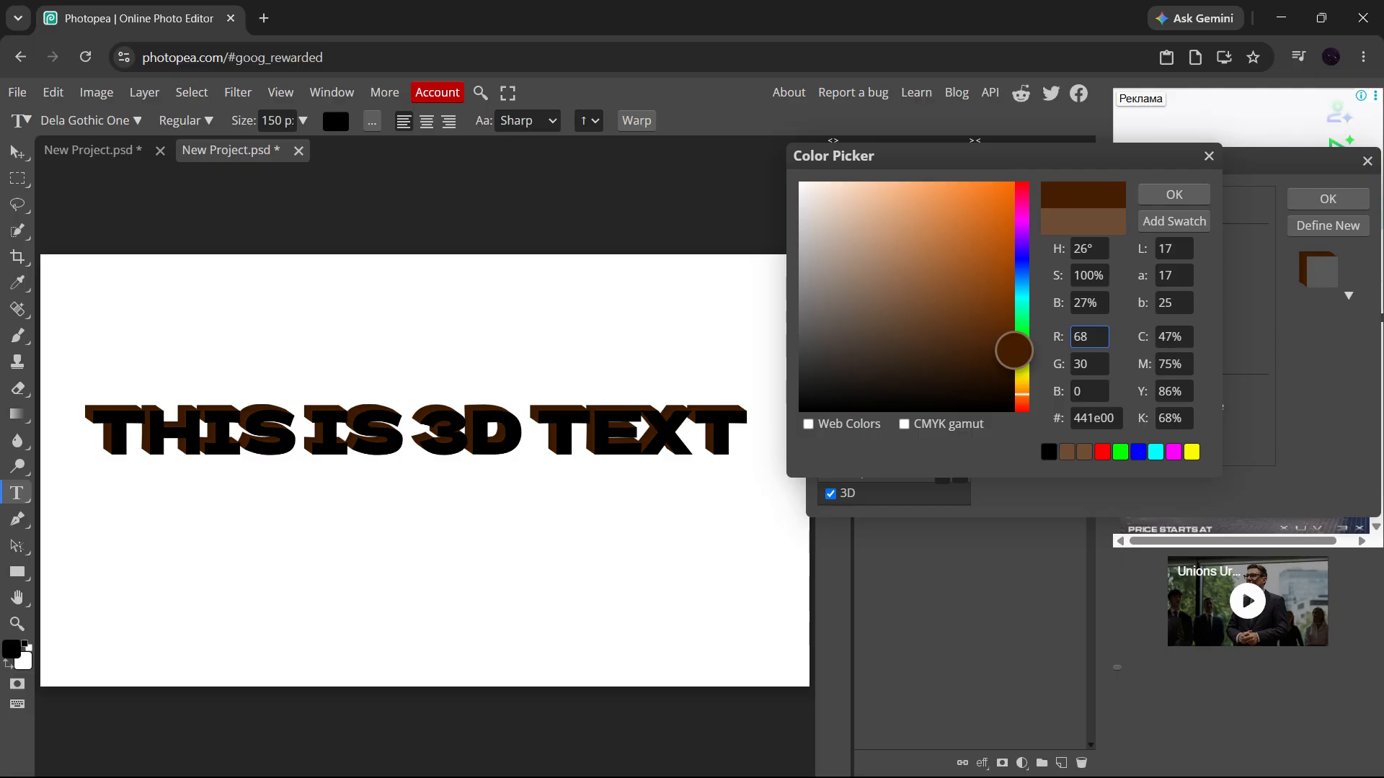
left_click_drag(1081, 348, 802, 350)
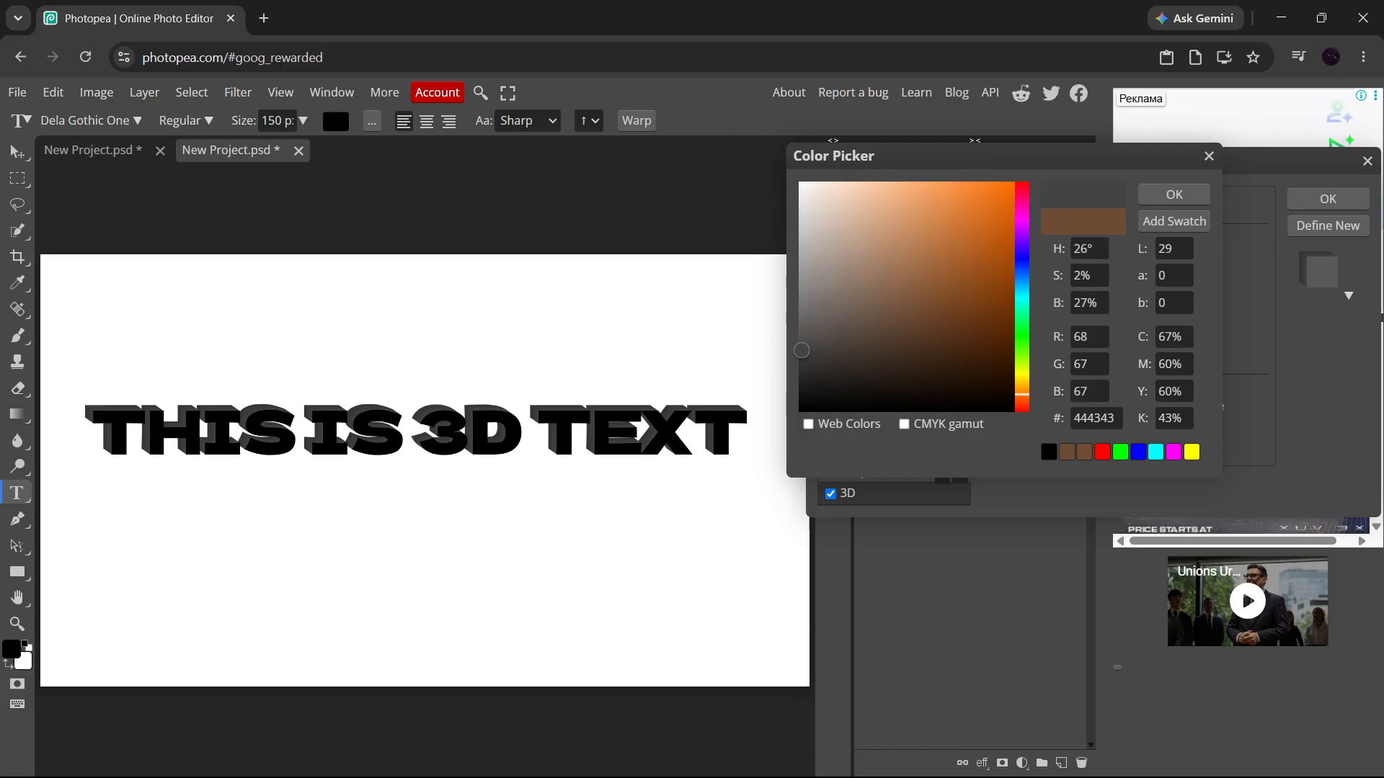
left_click(1180, 197)
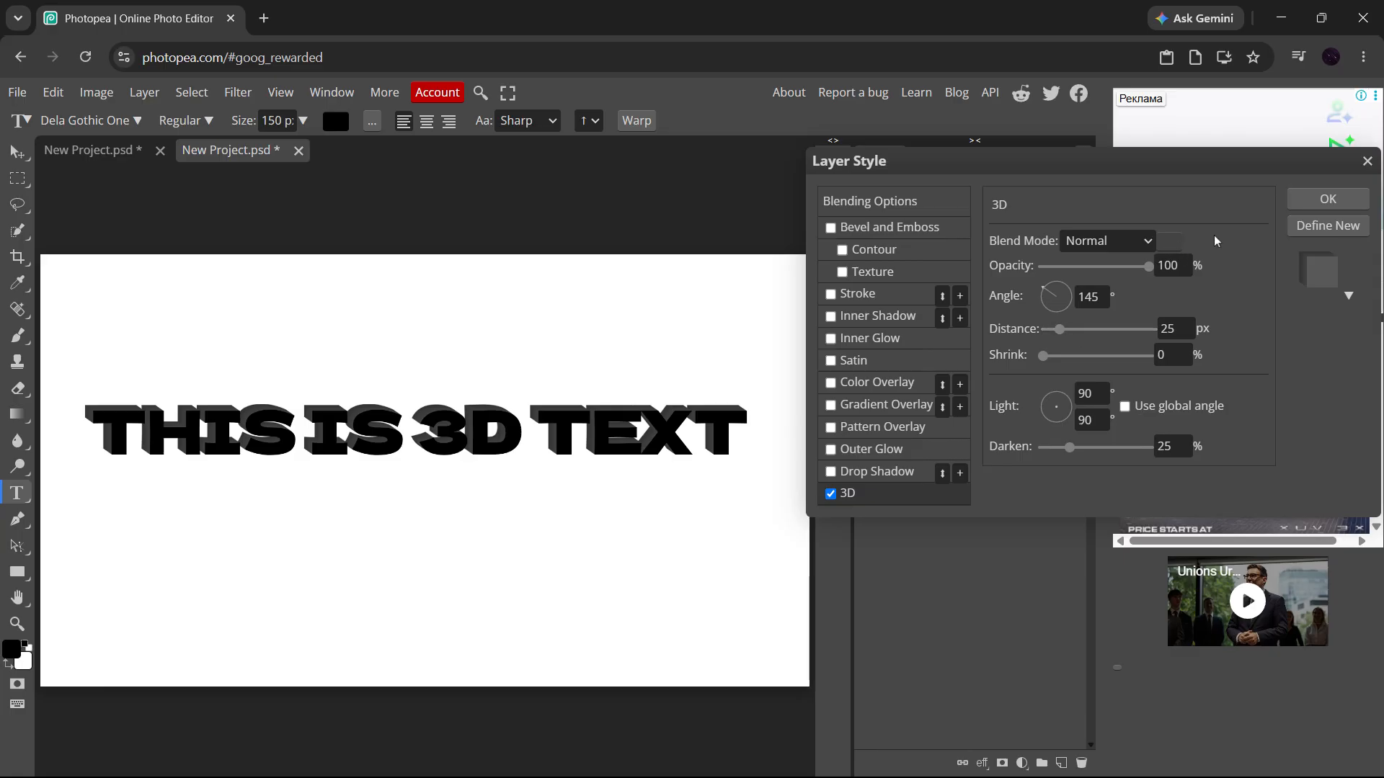
left_click(1343, 205)
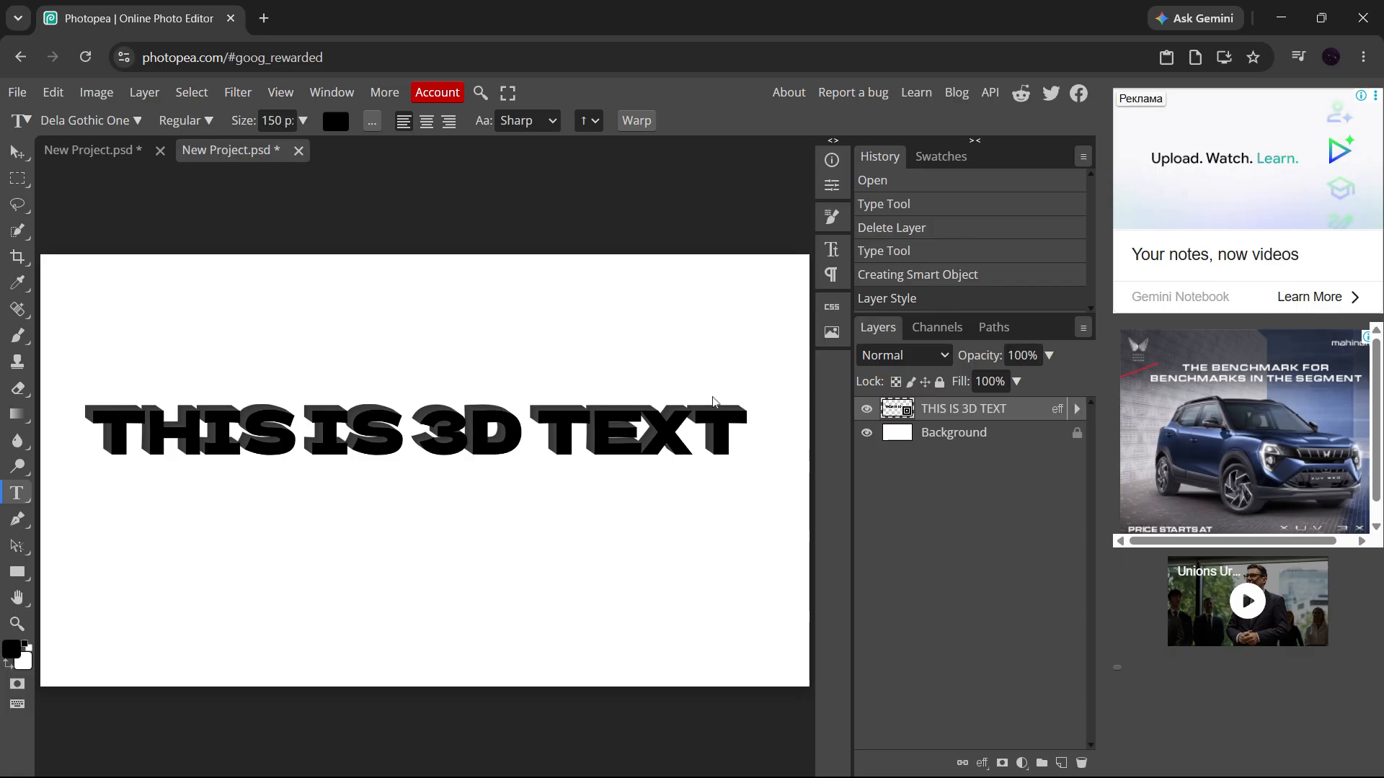
Step: Add a drop shadow and a gradient overlay to the text layer's style
double_click(1031, 412)
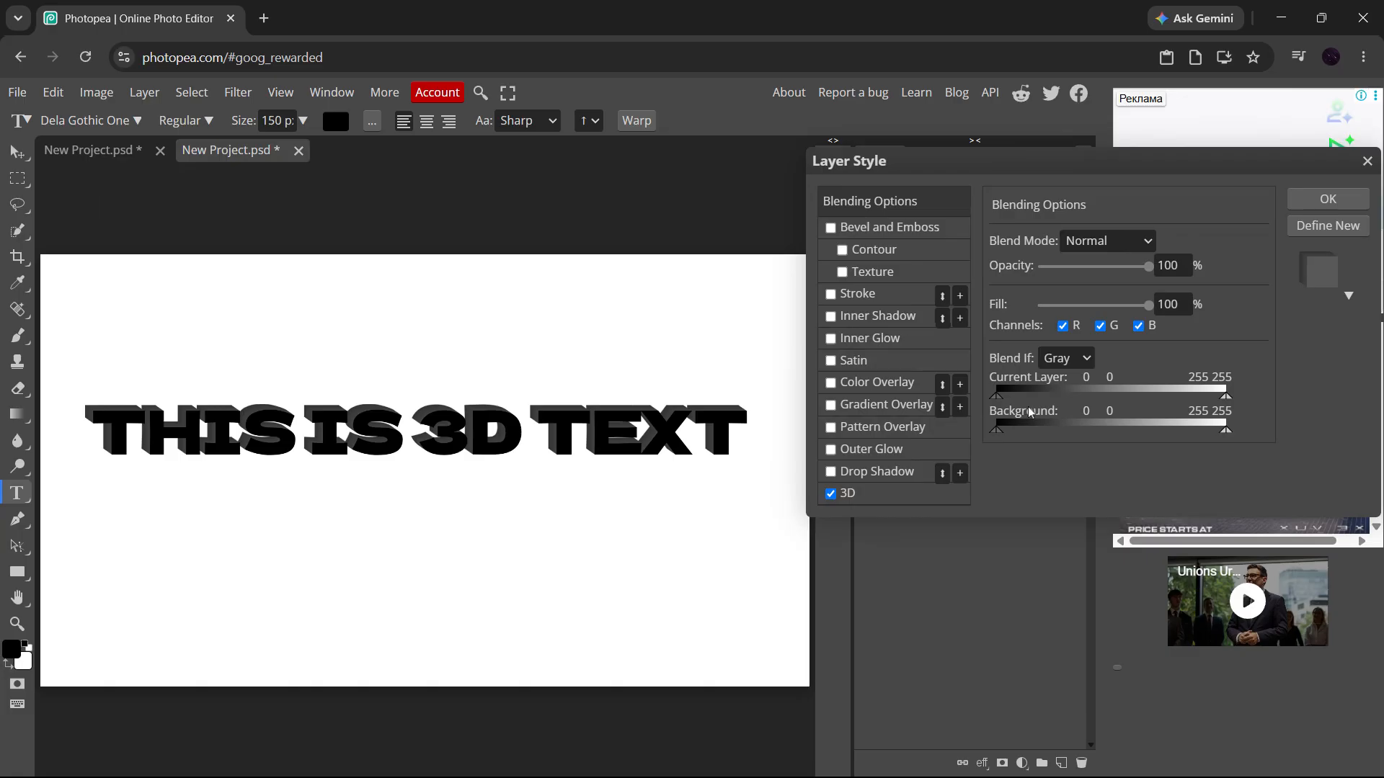
left_click(831, 472)
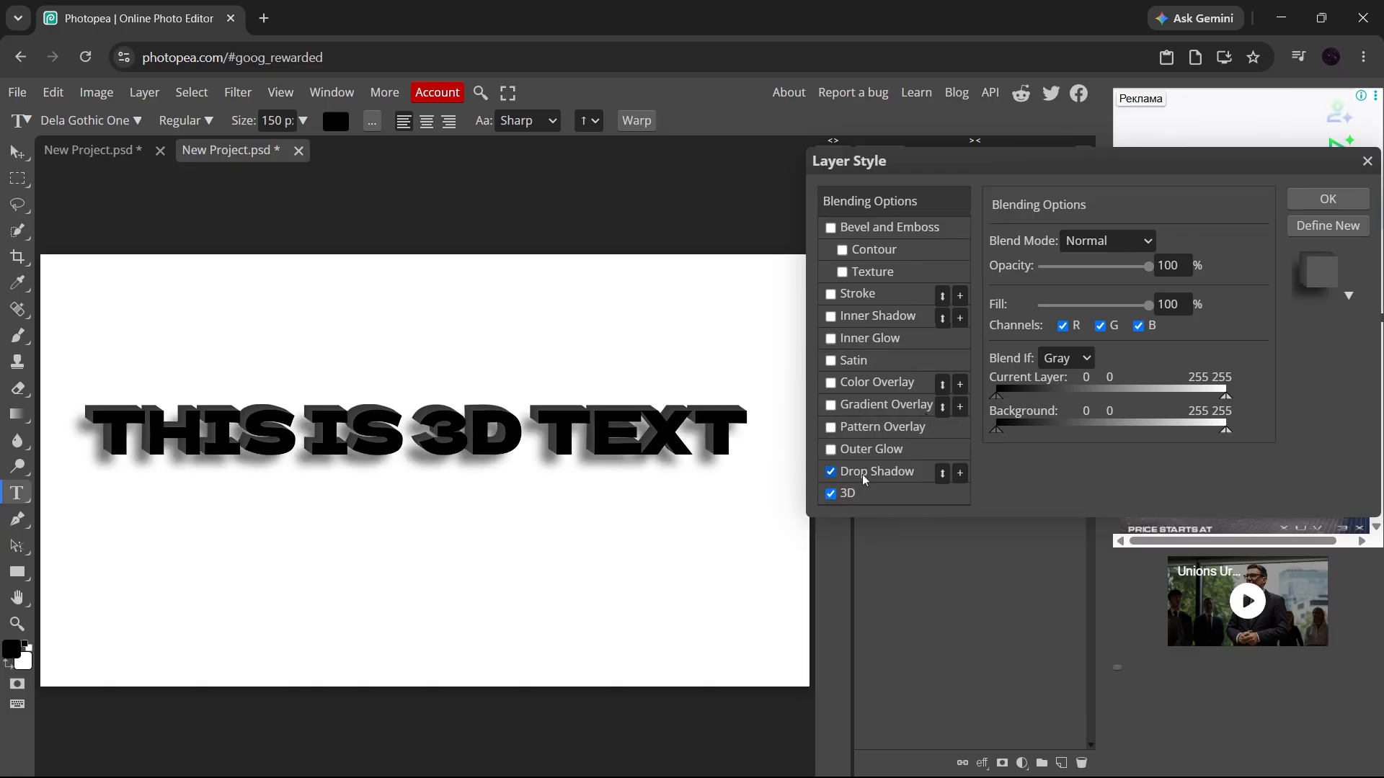
left_click(831, 406)
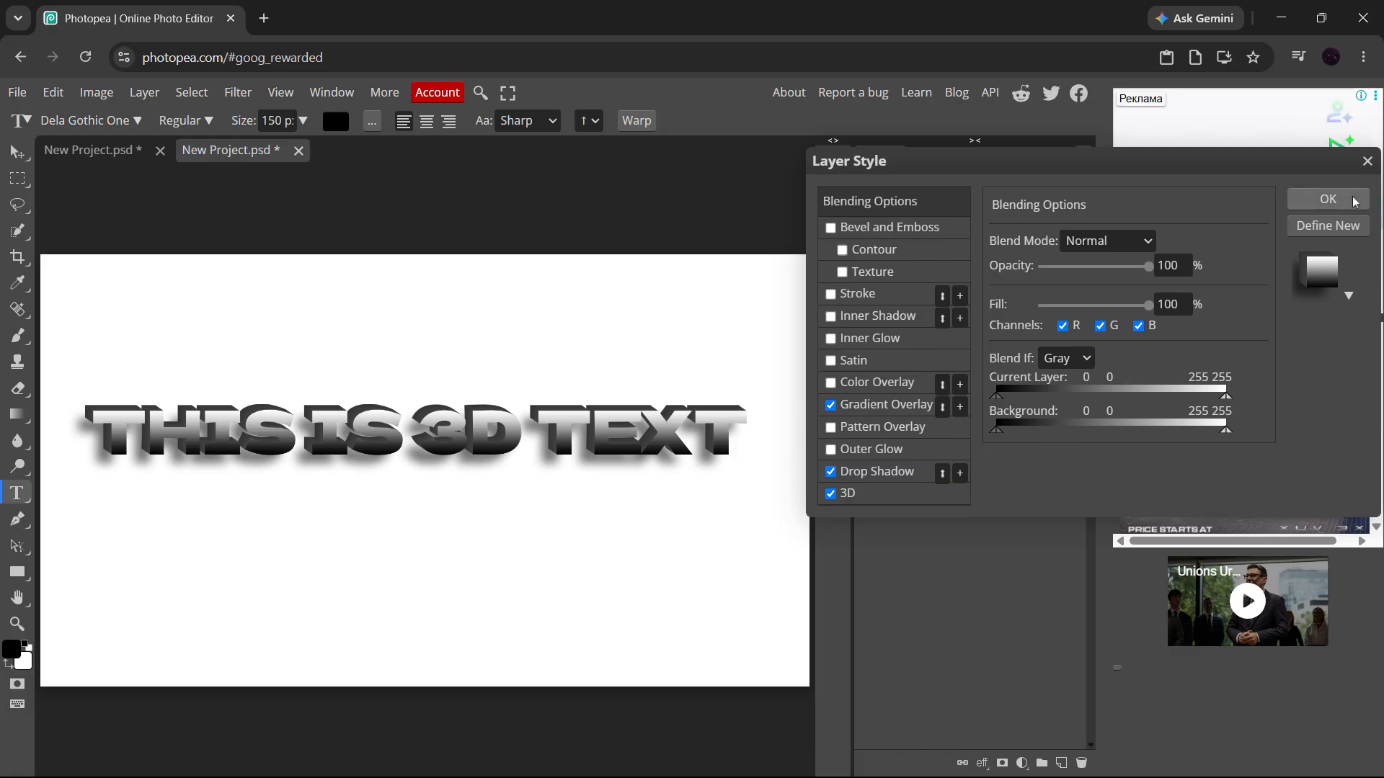
left_click(1327, 199)
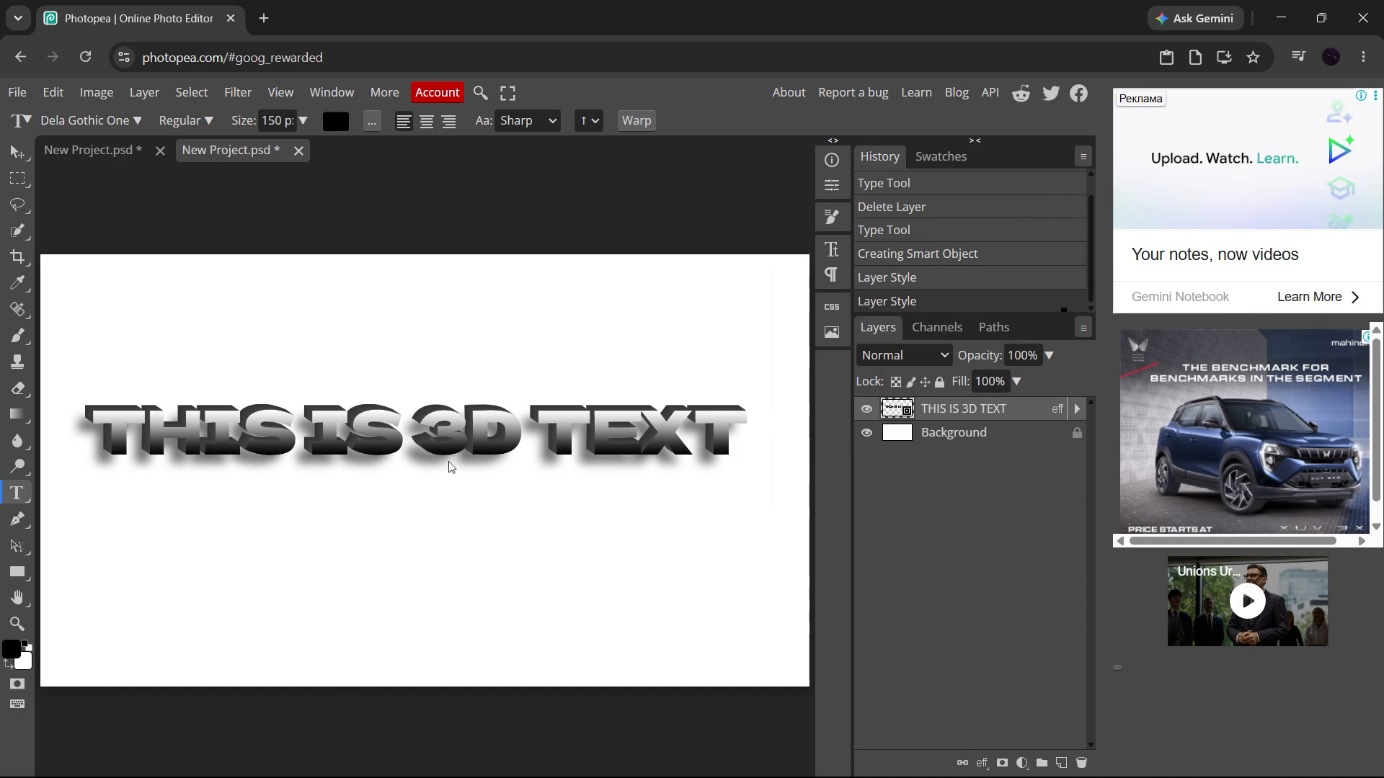